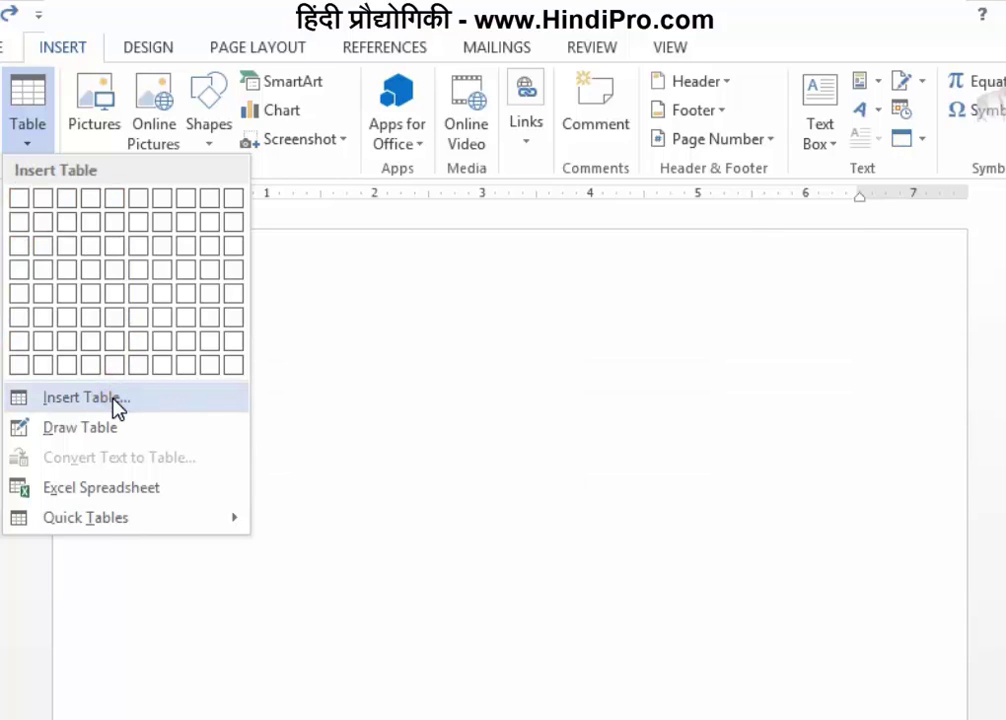
- Insert a table with 8 columns and 5 rows, using automatic fixed column width
click(117, 404)
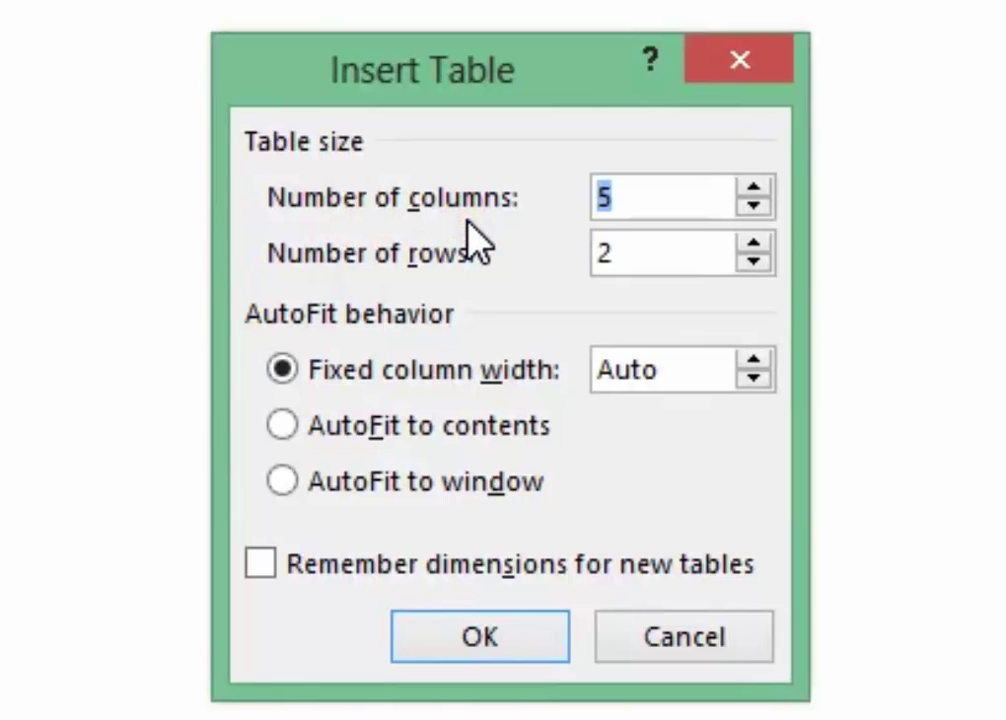
click(628, 195)
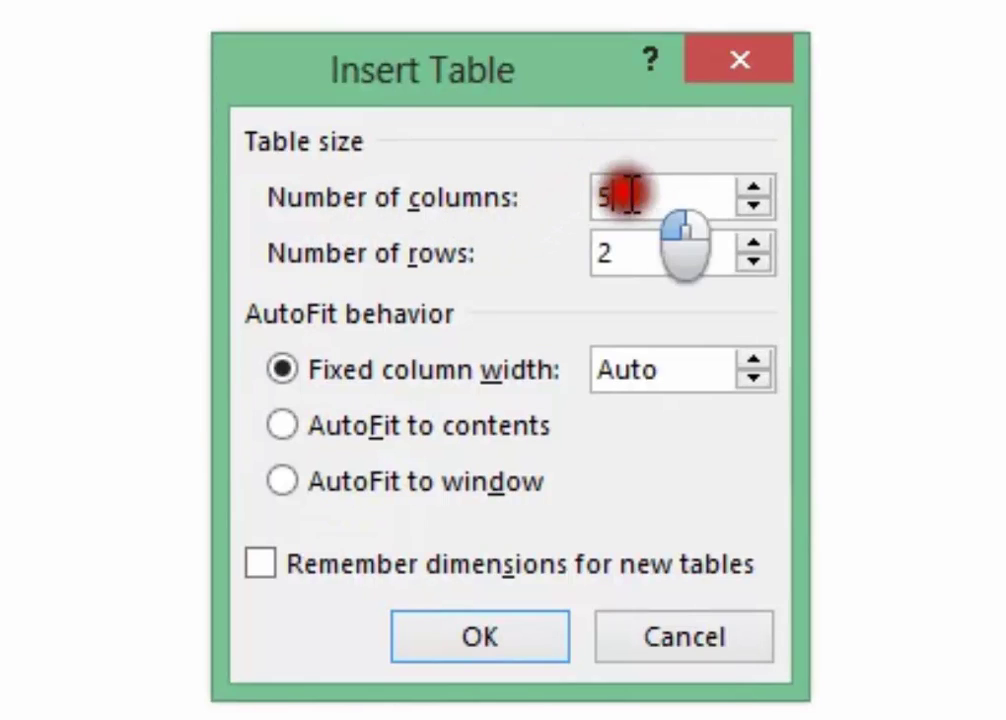
drag(628, 195, 555, 218)
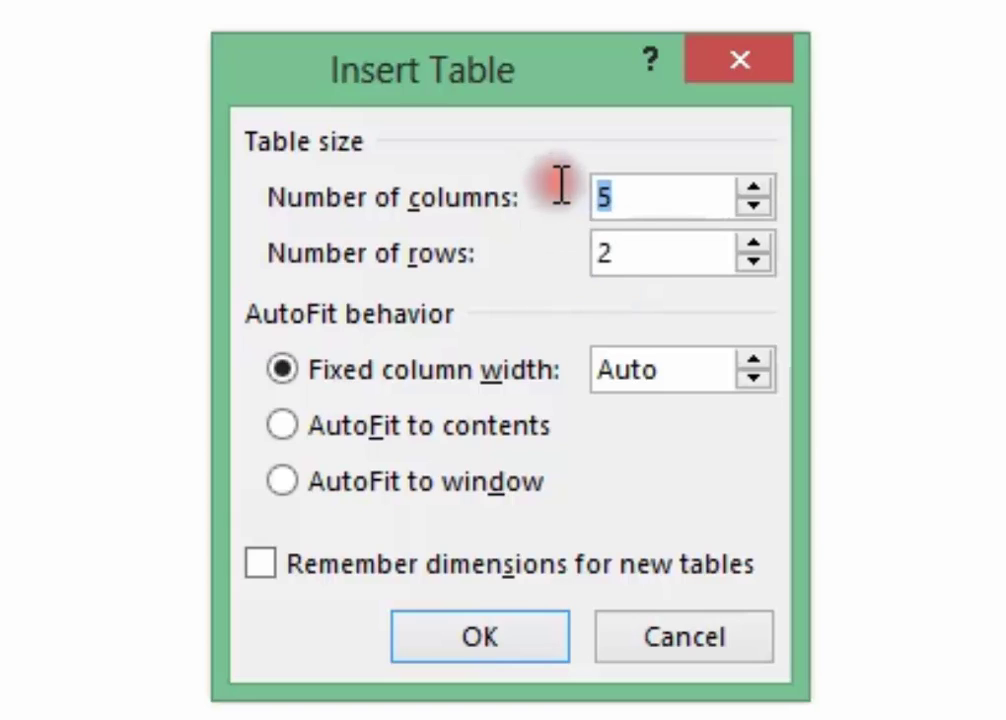
text(8)
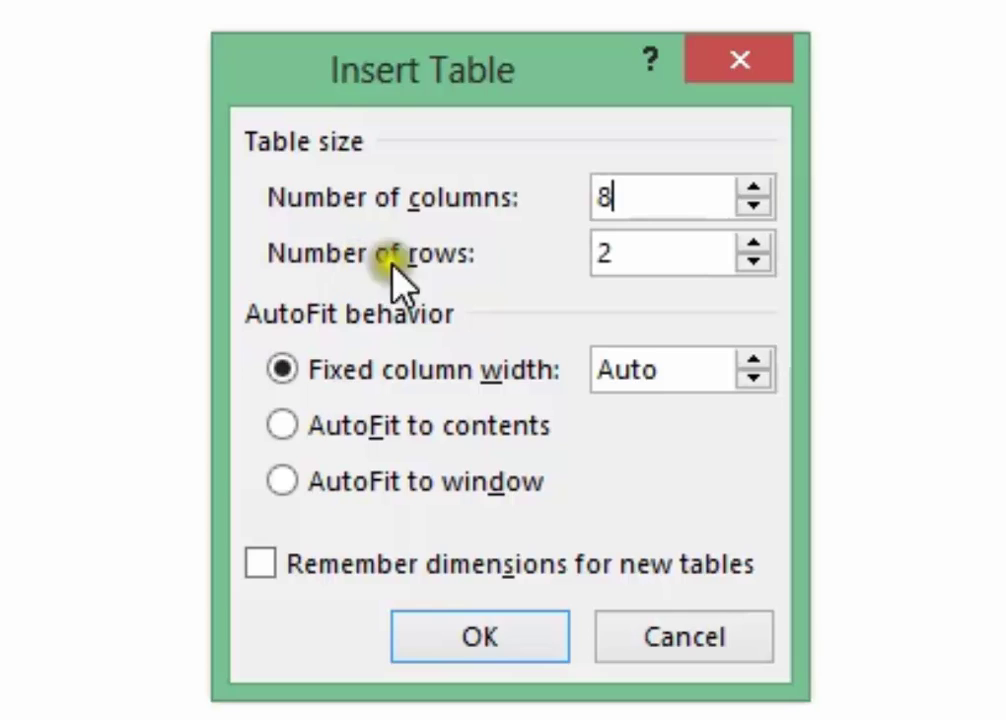
drag(645, 260, 540, 253)
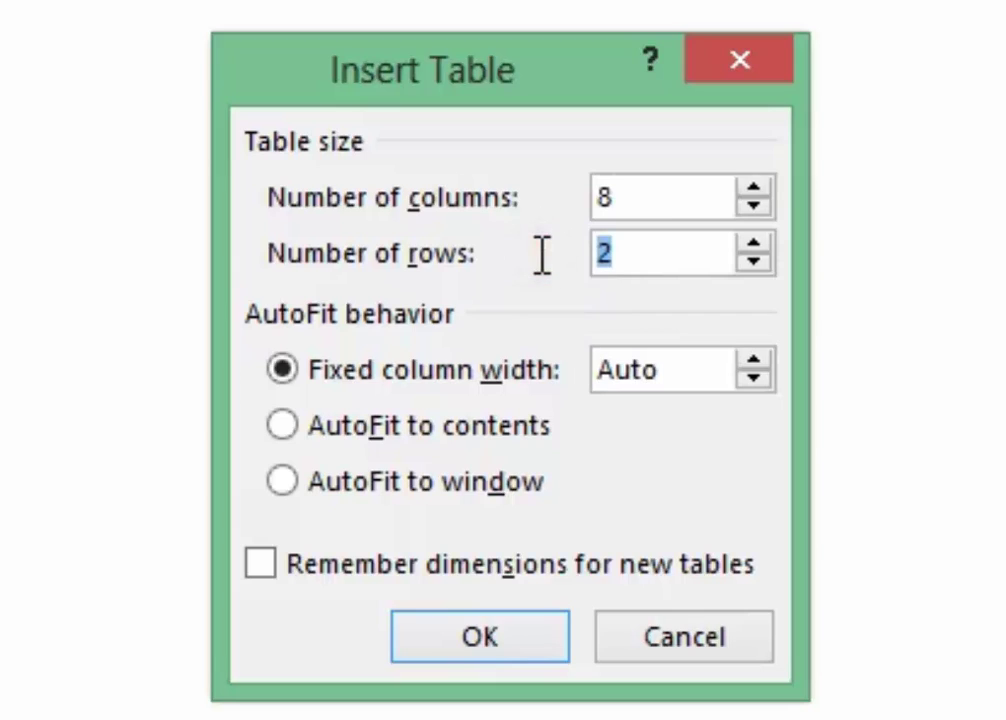
text(5)
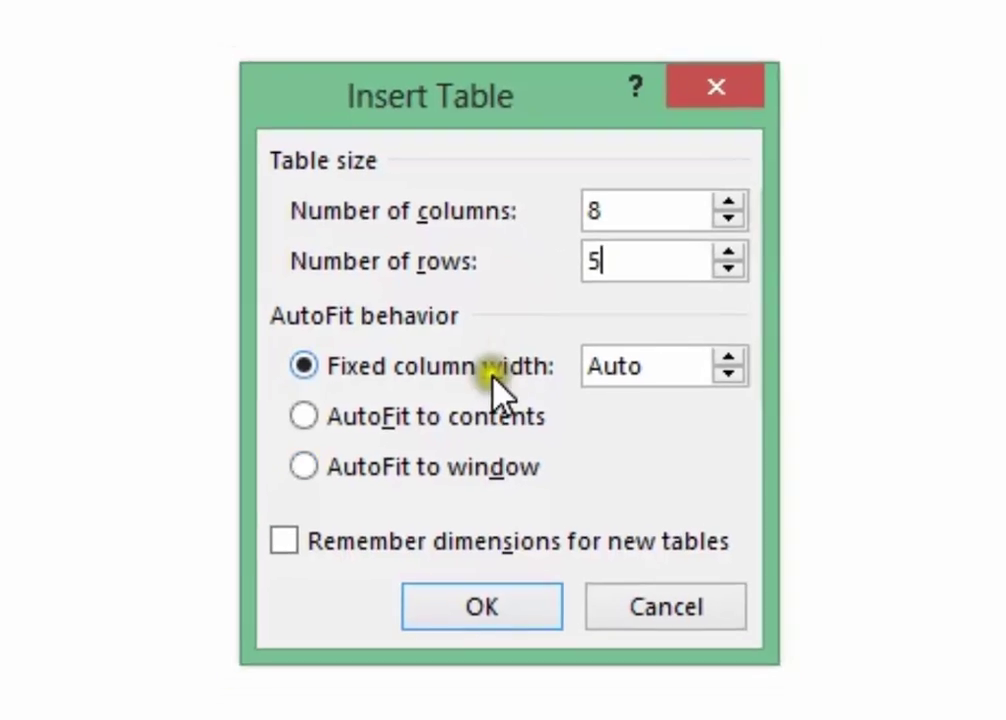
click(474, 528)
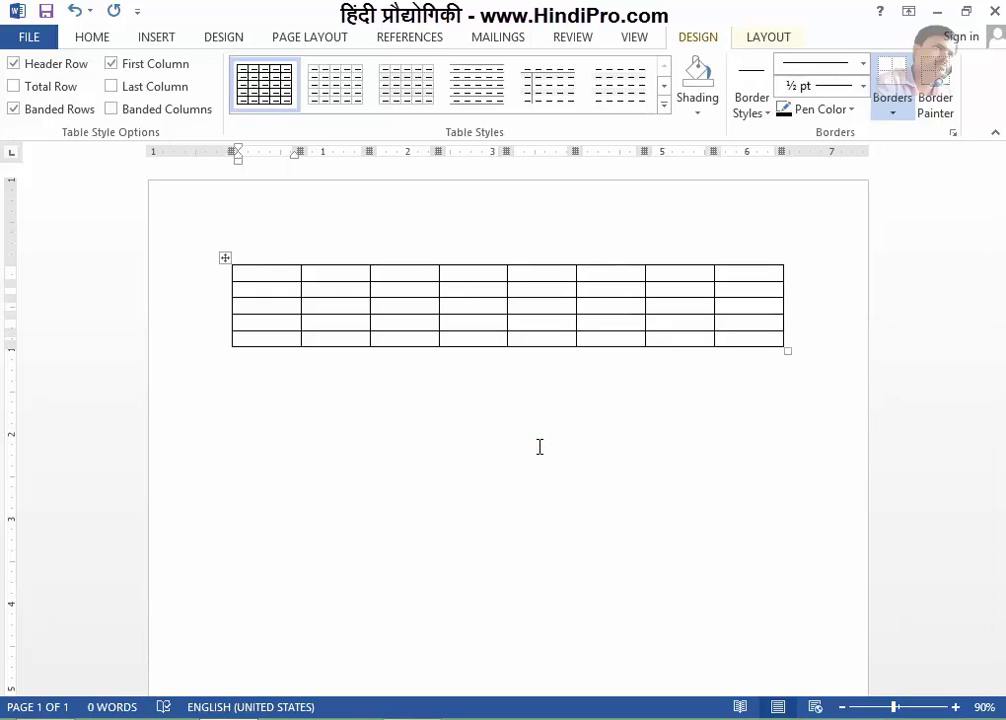
- Move the whole table further down the page and slightly outward past the left margin
click(489, 308)
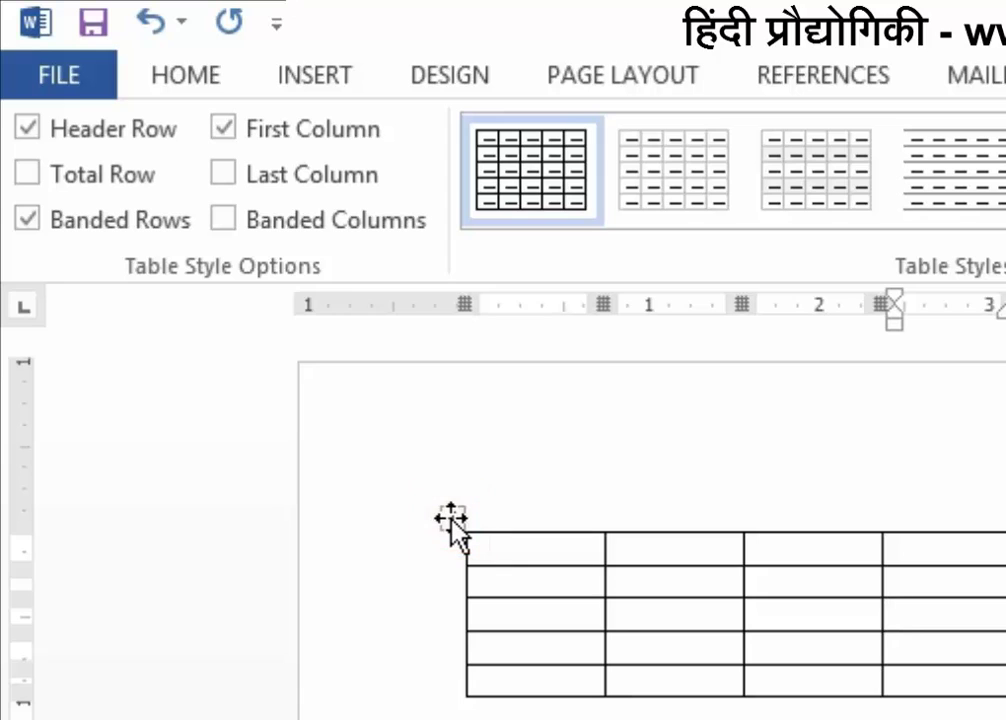
drag(450, 517, 436, 588)
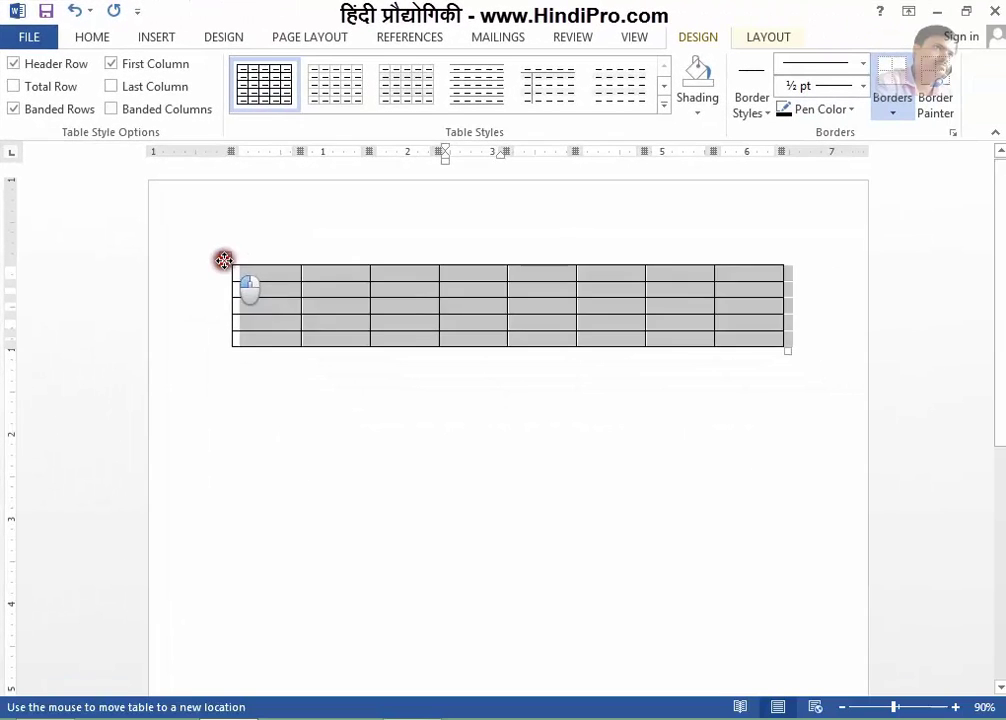
drag(218, 293, 185, 598)
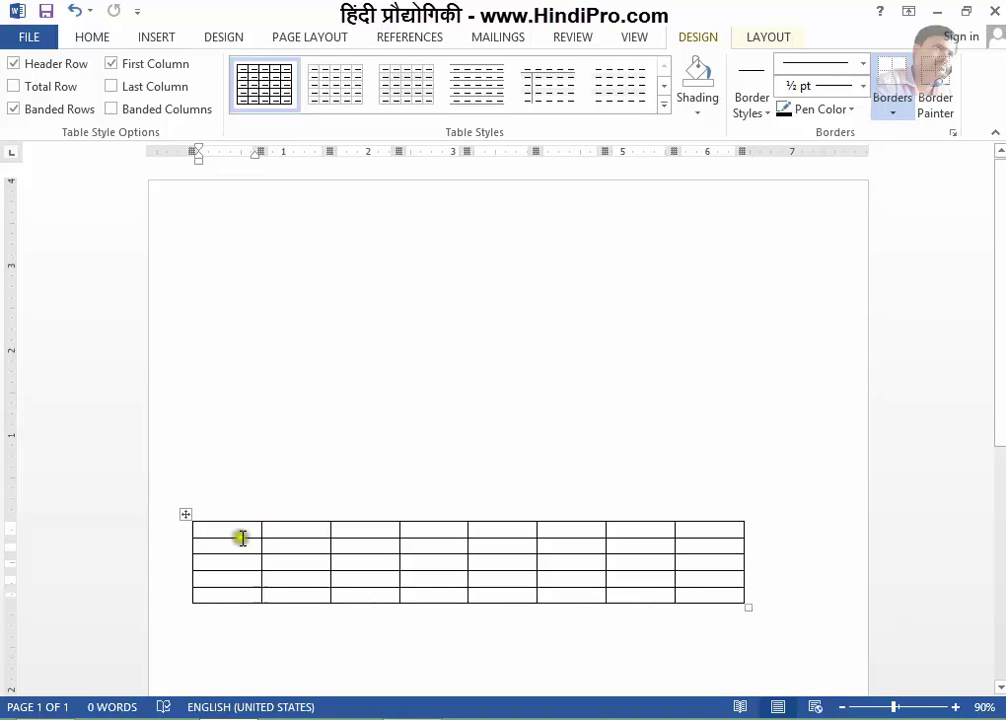
- Try the solid light-blue List Tables style with white lines on the whole table
click(183, 516)
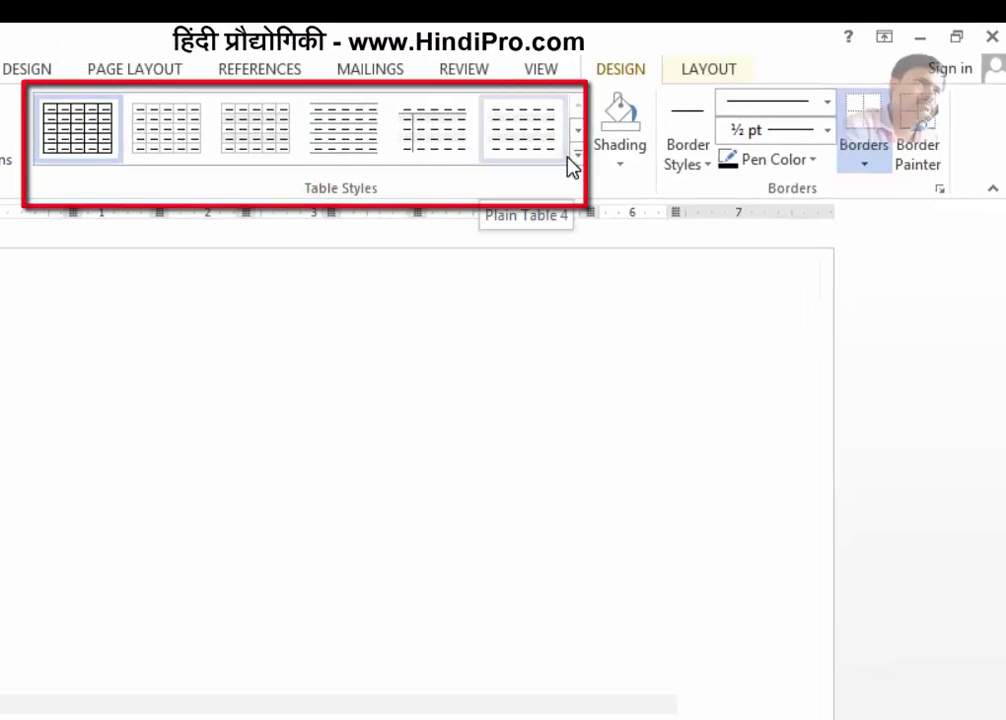
click(576, 157)
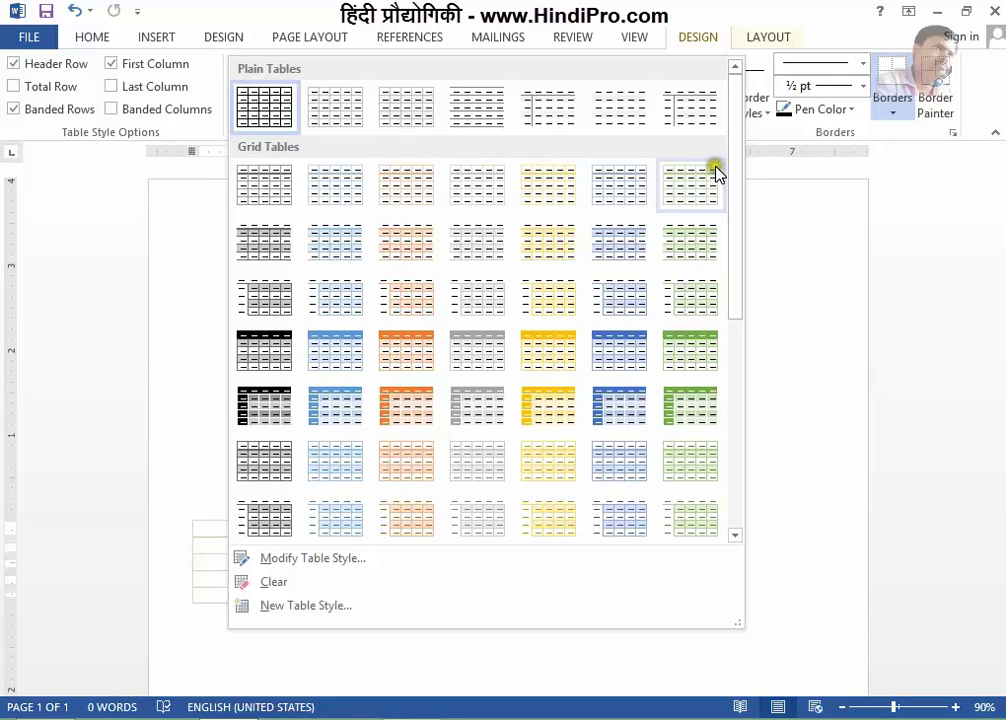
drag(730, 164, 740, 490)
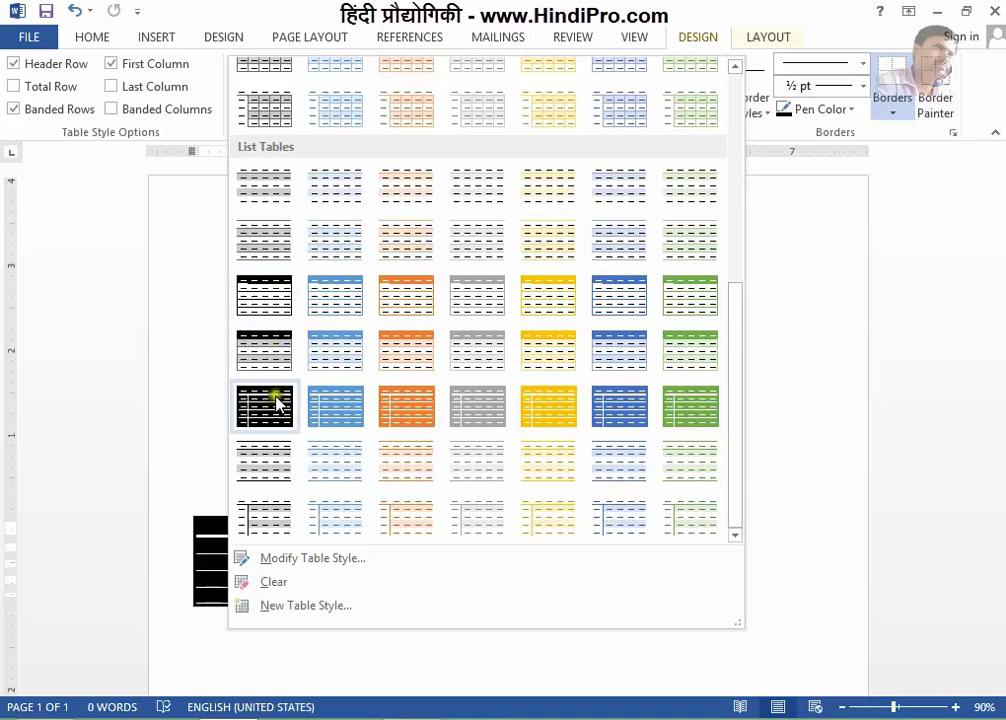
click(355, 410)
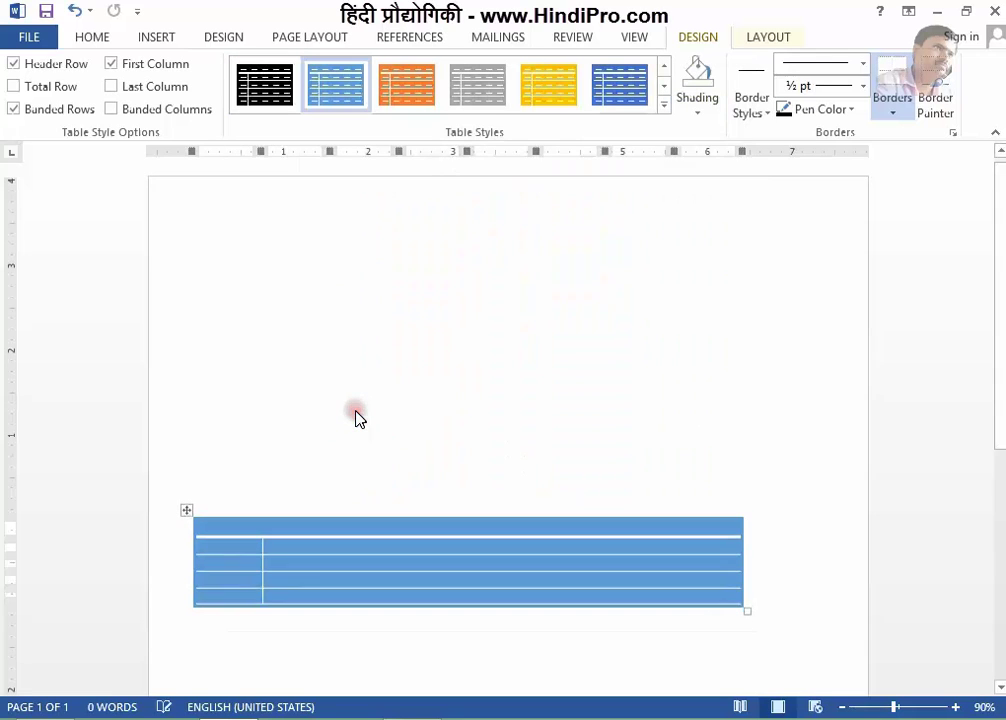
click(355, 415)
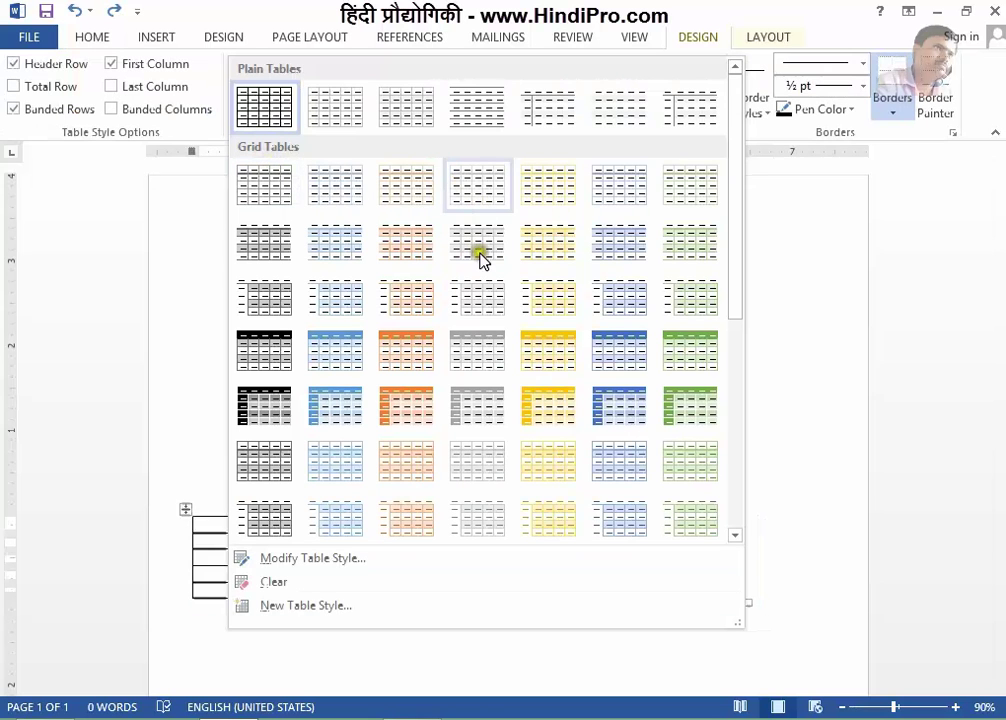
- Apply the green banded style from the second row of Grid Tables to the table
click(706, 249)
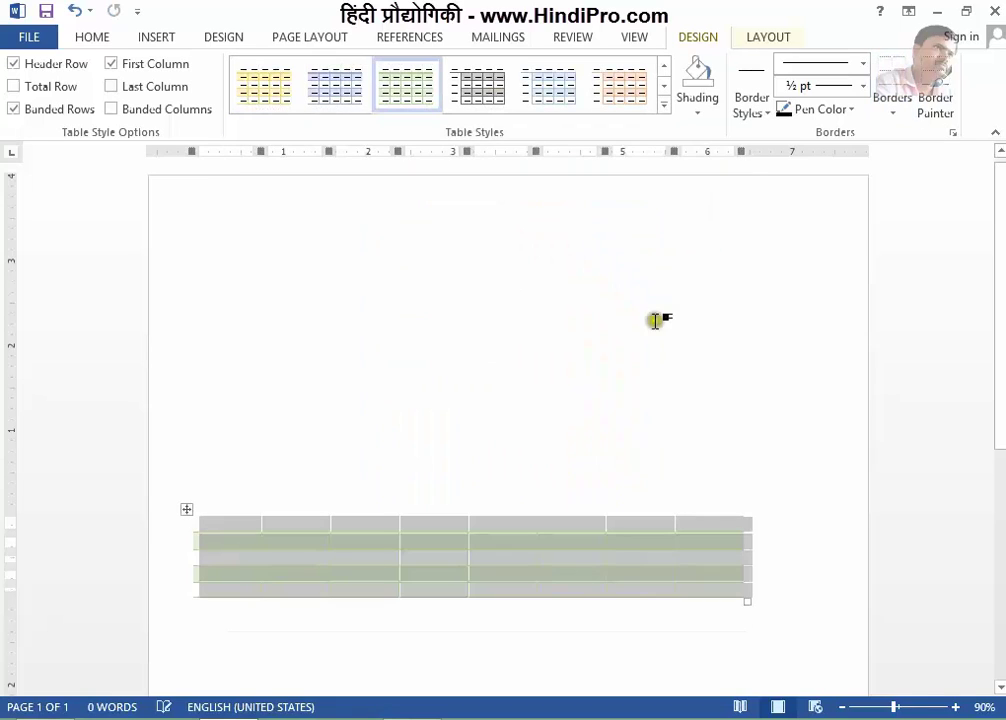
click(488, 564)
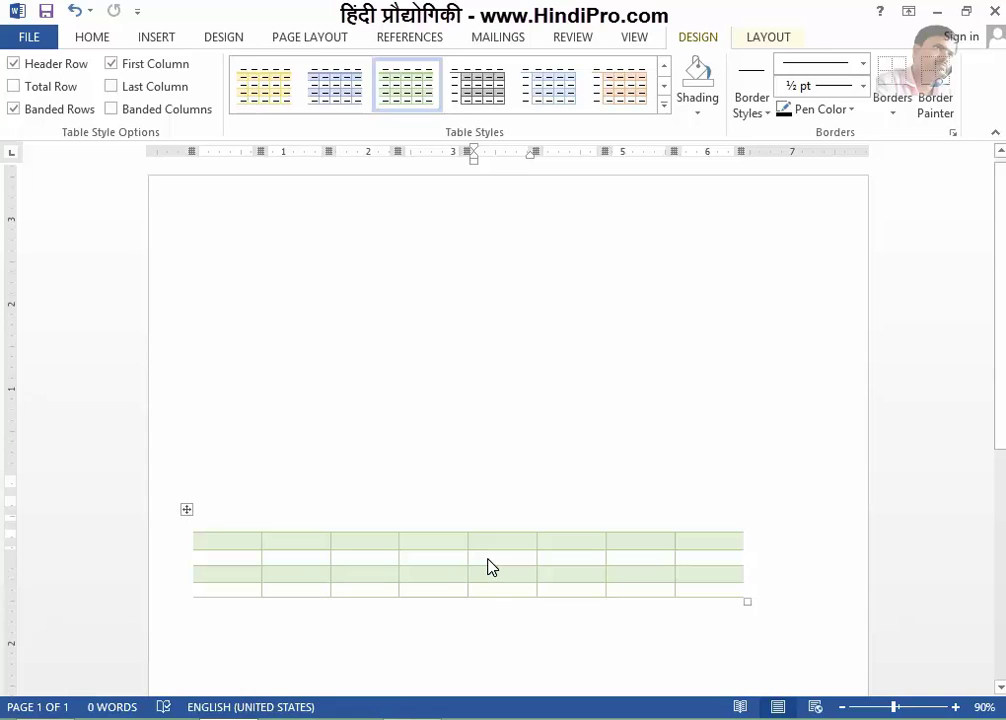
scroll(488, 565, down, 3)
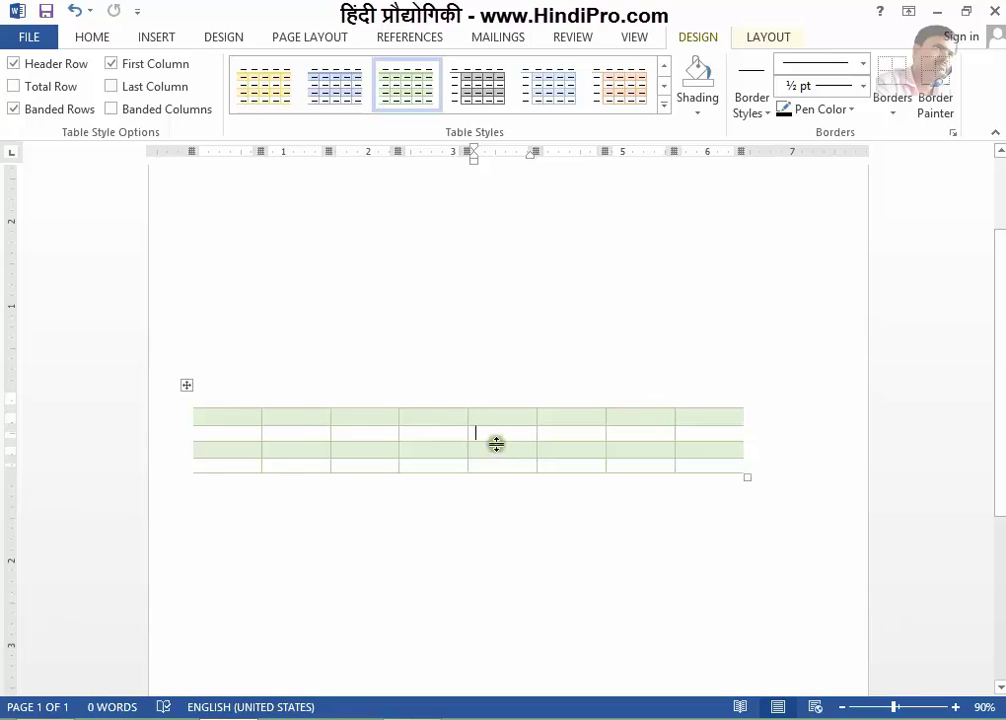
- Shade all cells of the table with the medium blue theme color
click(185, 388)
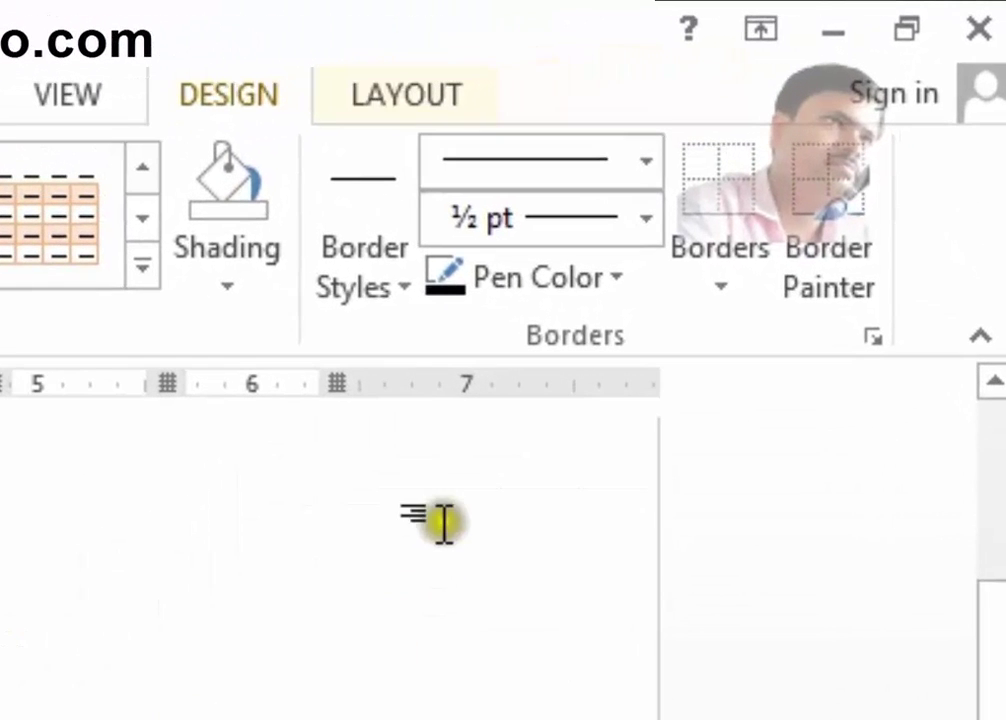
click(236, 293)
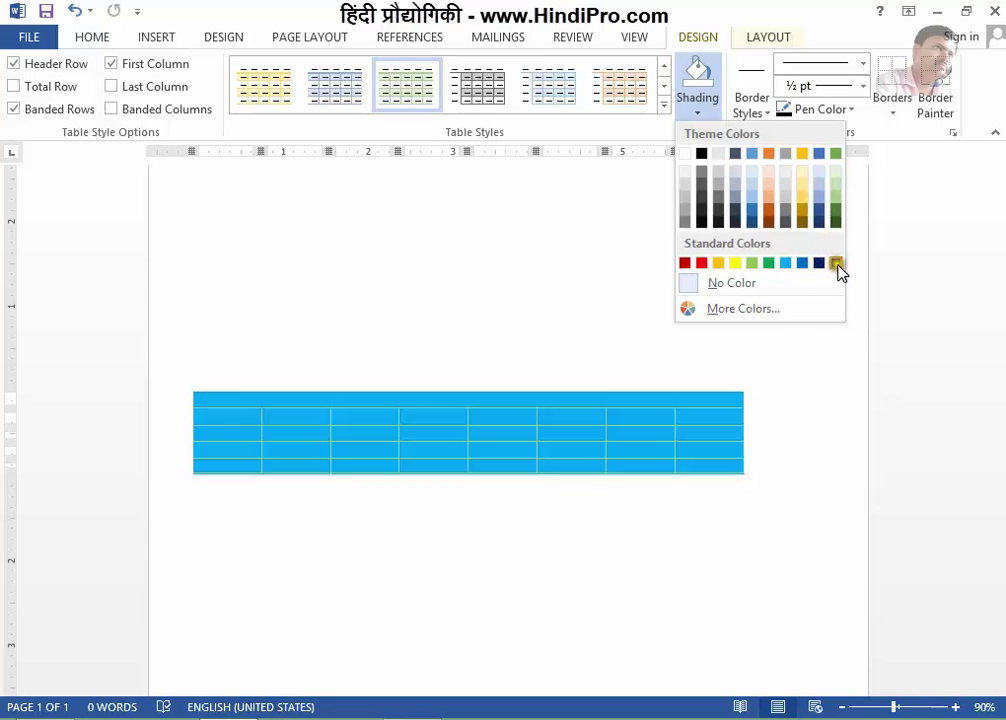
click(821, 157)
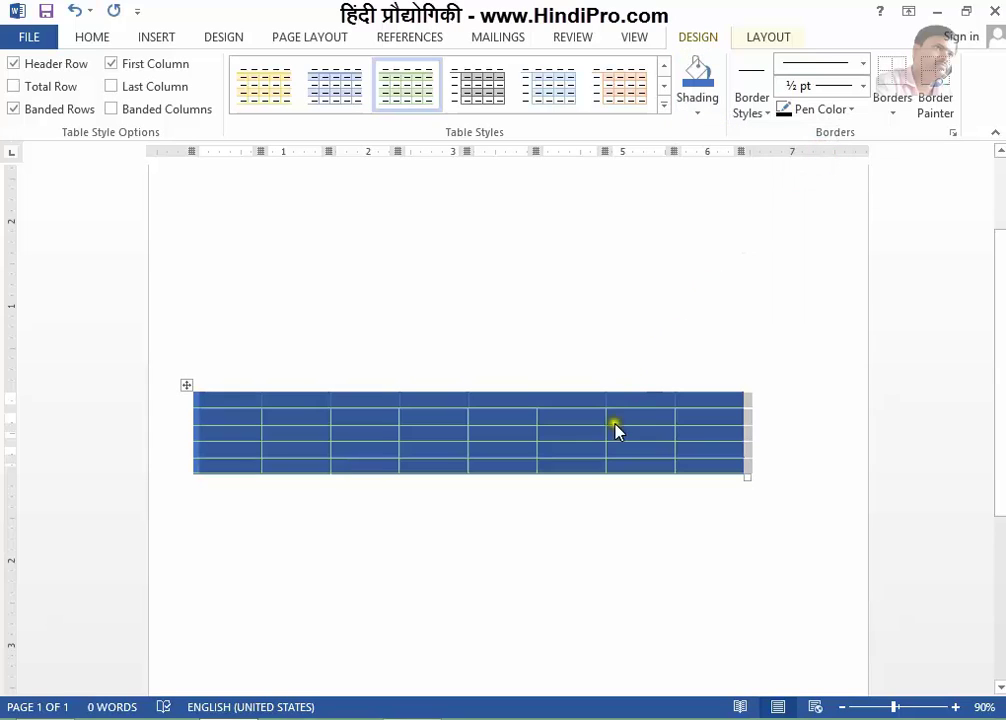
double_click(607, 450)
- Apply All Borders to the whole table
drag(546, 548, 225, 393)
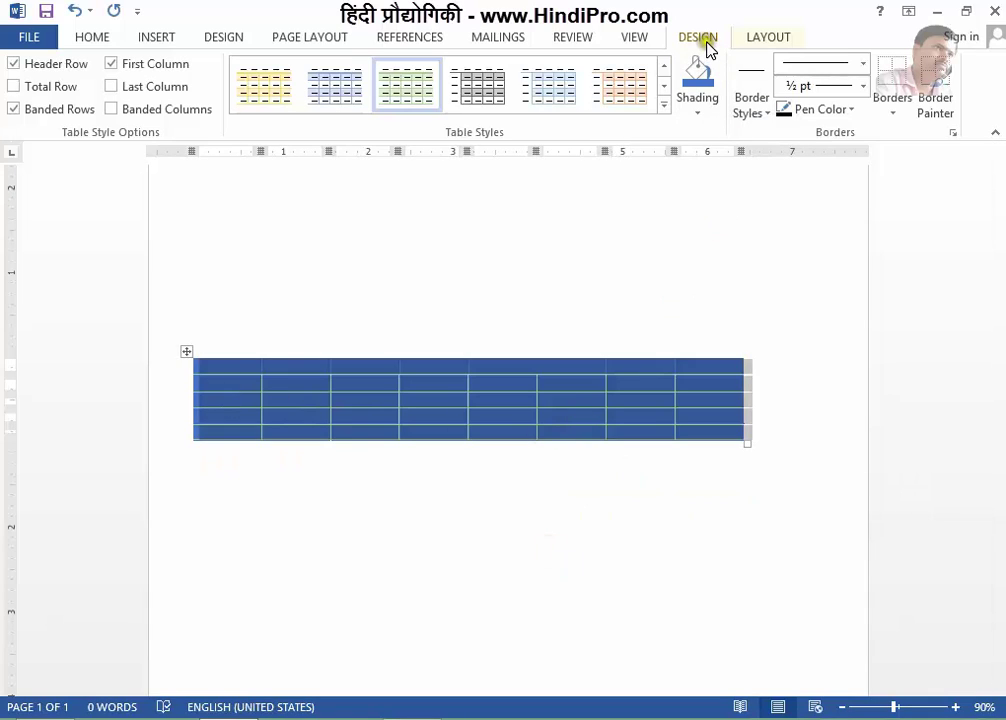
click(897, 116)
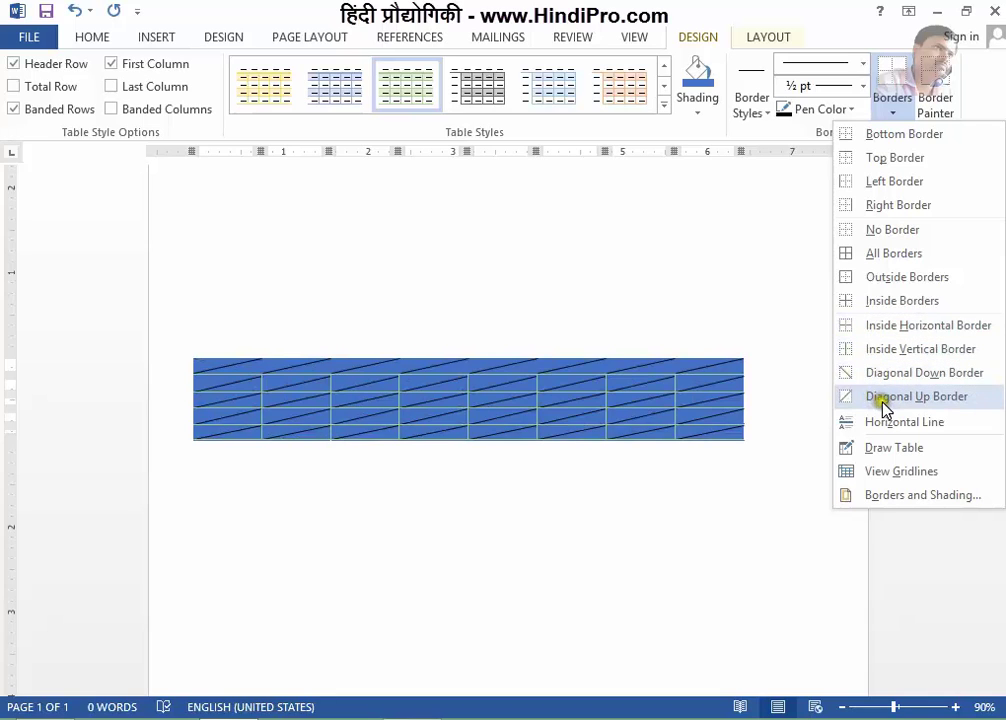
click(850, 257)
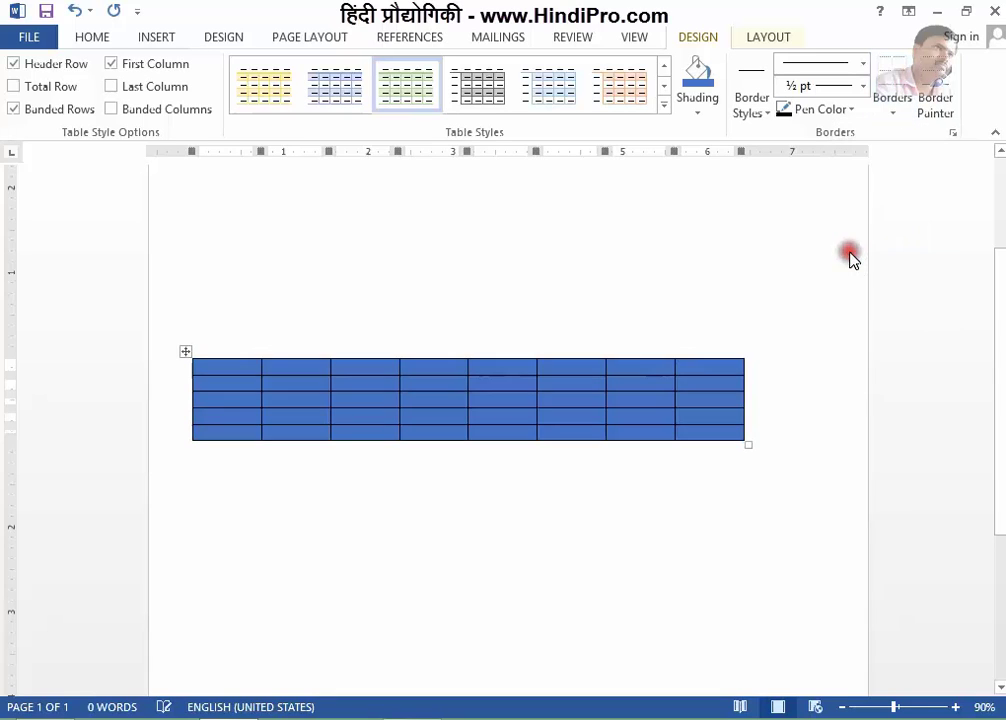
click(542, 517)
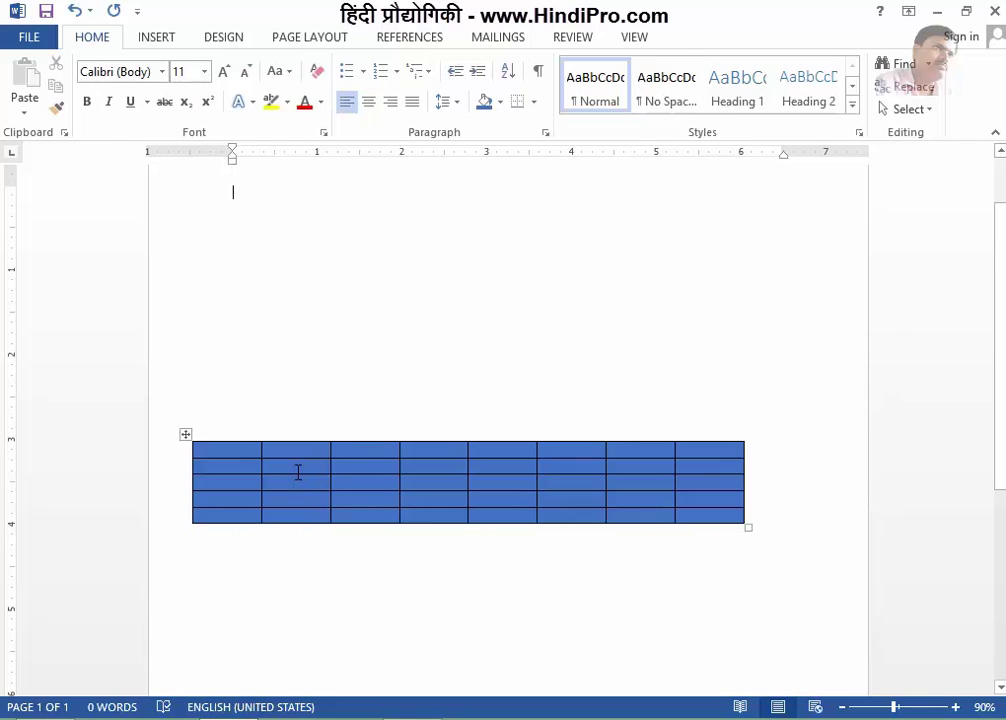
- Insert a new column between the table's fifth and sixth columns
click(500, 467)
scroll(500, 467, down, 1)
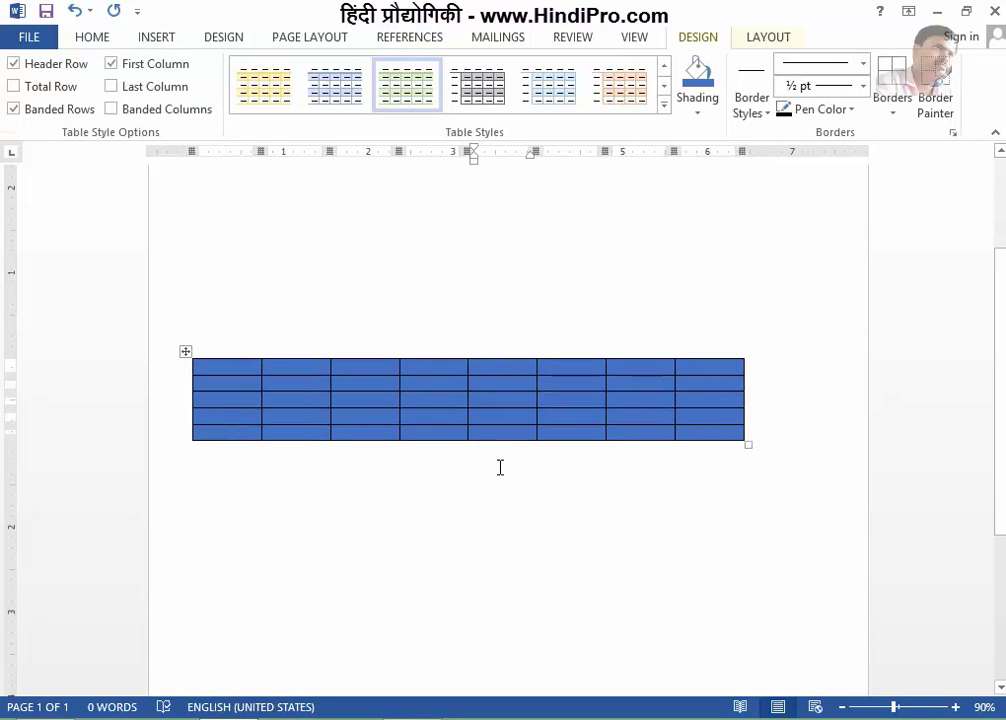
click(723, 396)
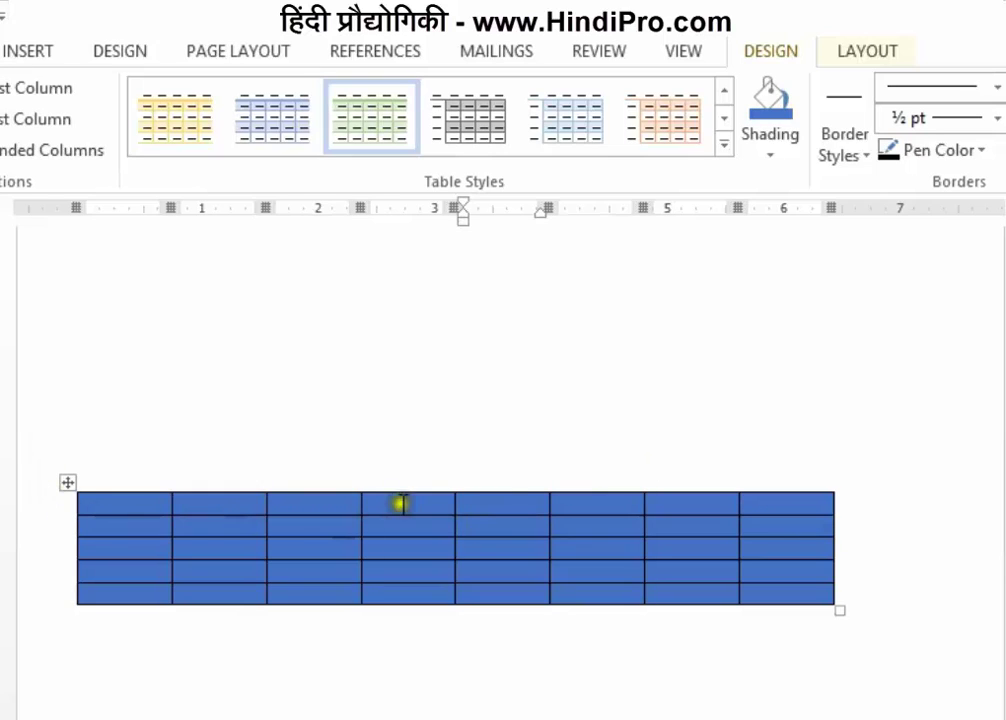
click(580, 503)
mouse_move(552, 478)
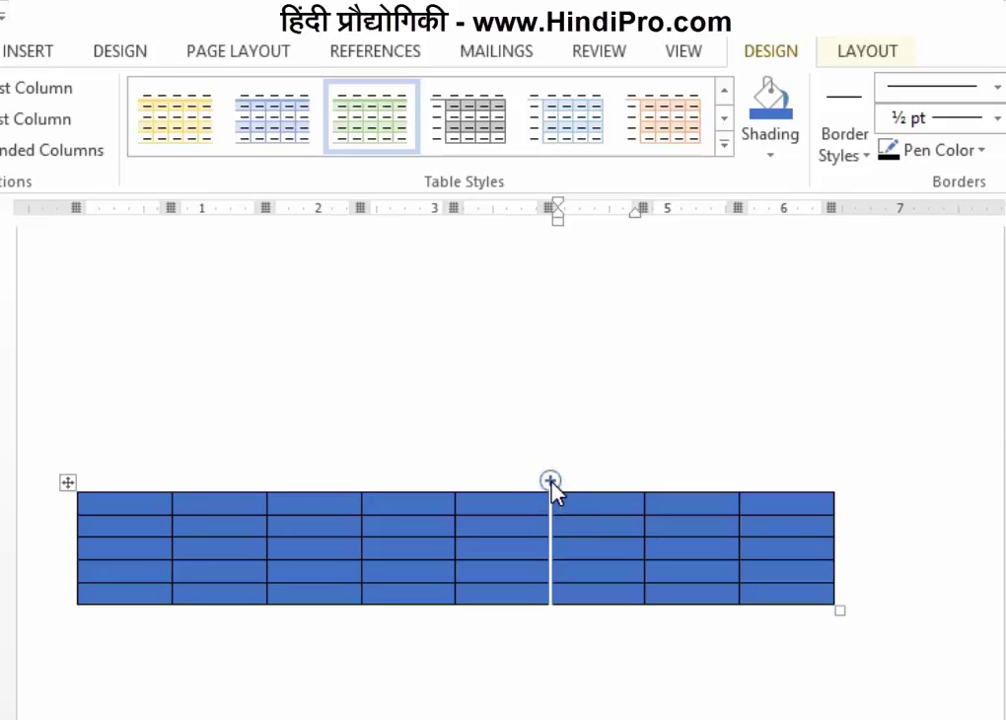
click(550, 481)
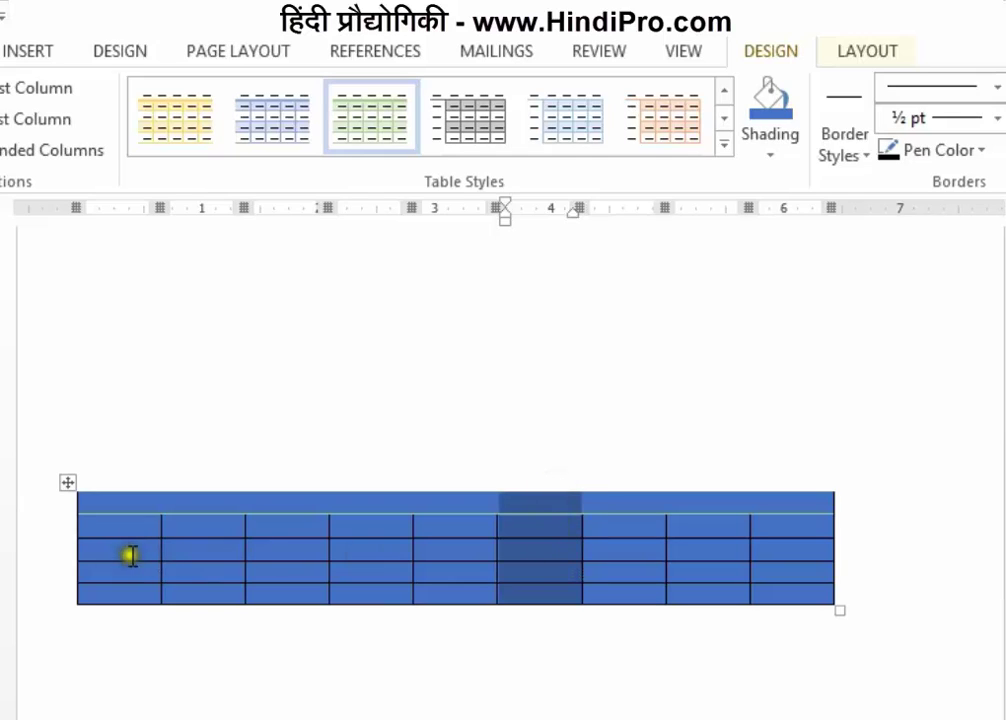
- Insert a new row between the table's second and third rows
click(131, 552)
mouse_move(76, 553)
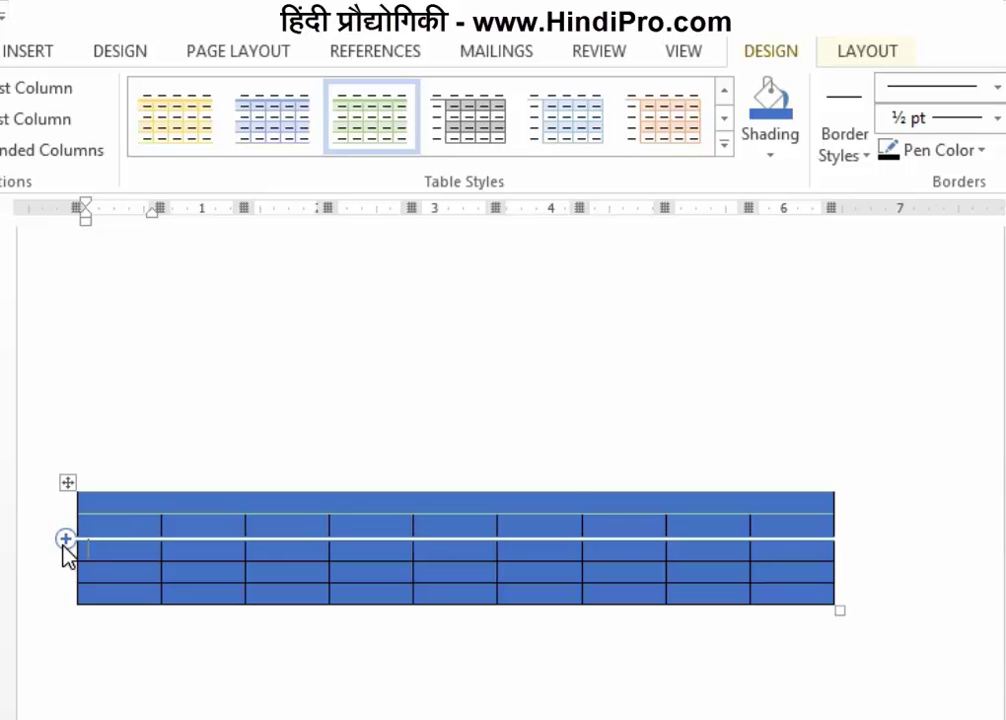
click(63, 546)
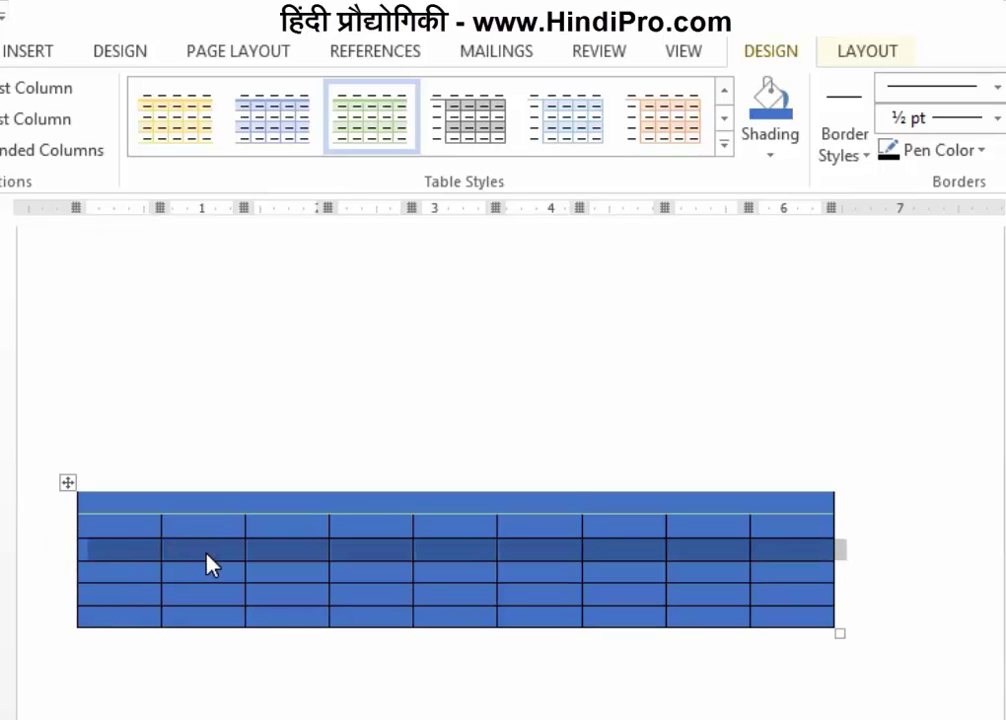
- Insert another row directly below the newly added third row
click(162, 549)
mouse_move(64, 563)
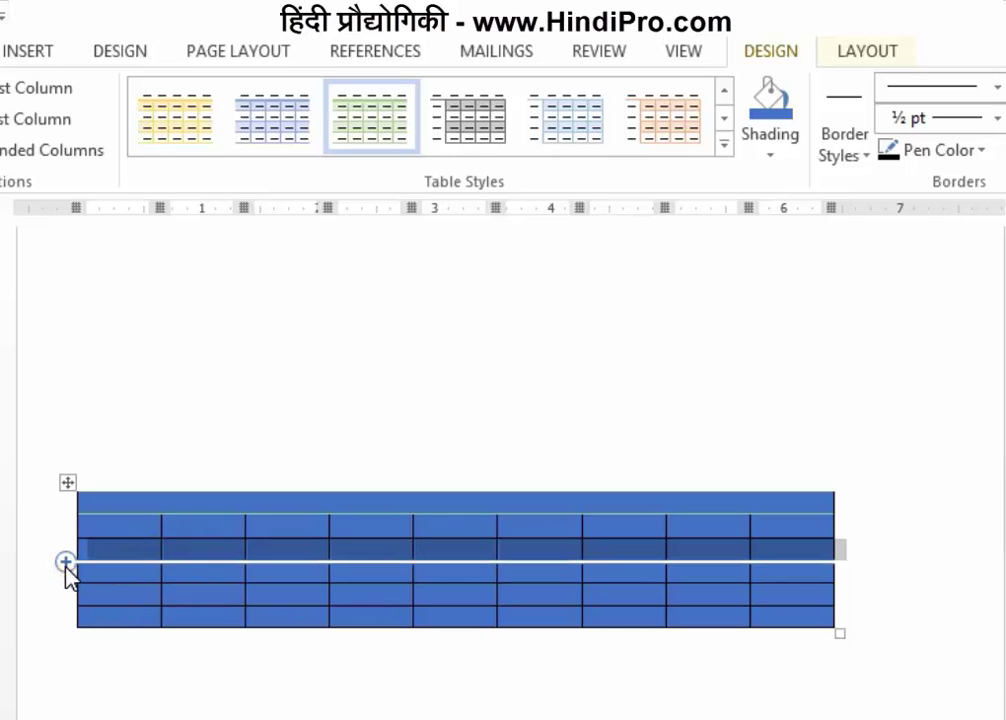